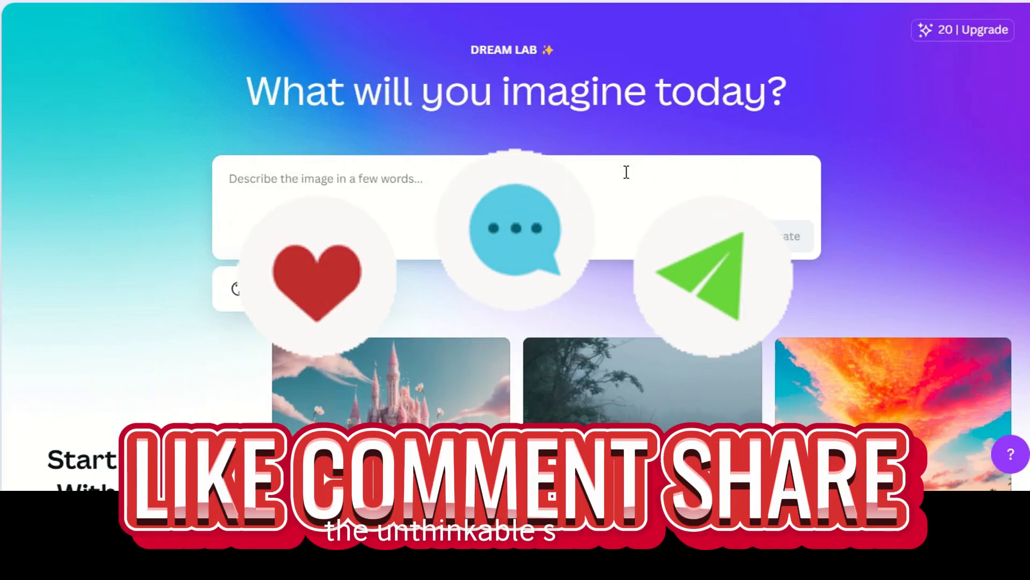
Browse the Dream Lab inspiration gallery of sample AI images down to the hummingbird picture
scroll(627, 172, "down", 8)
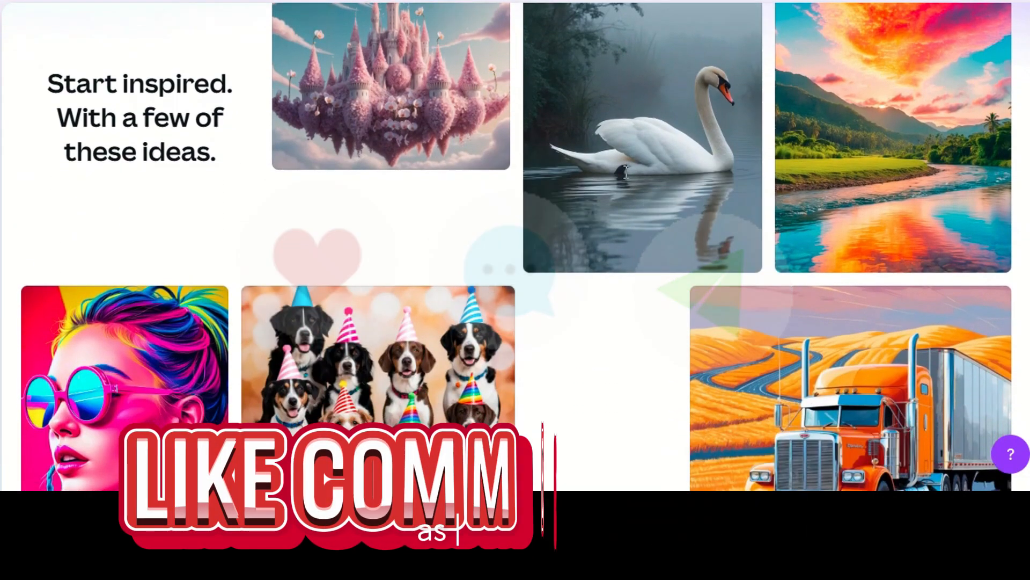
scroll(625, 171, "up", 1)
scroll(625, 170, "up", 2)
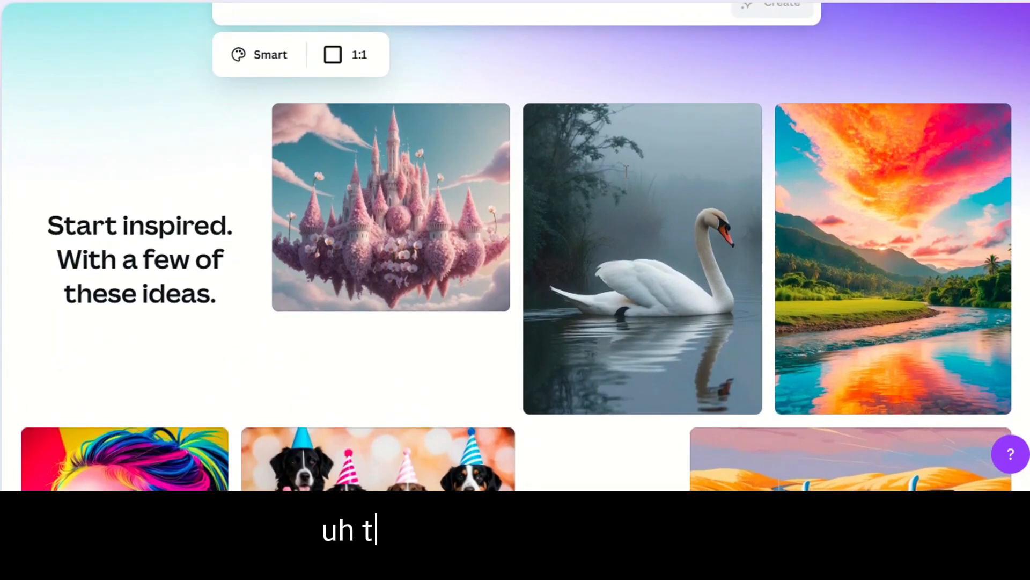
scroll(626, 171, "down", 7)
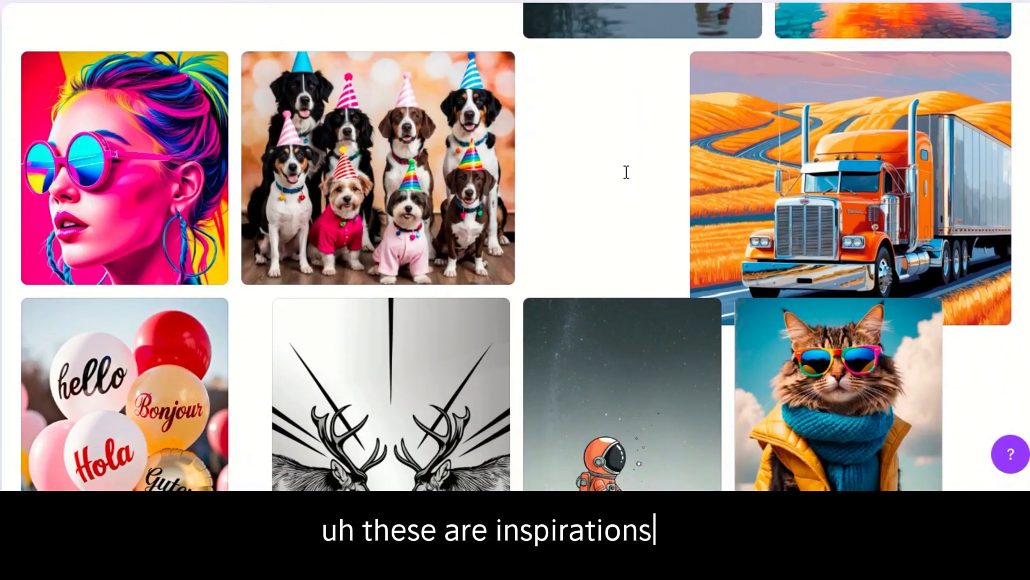
scroll(626, 172, "down", 5)
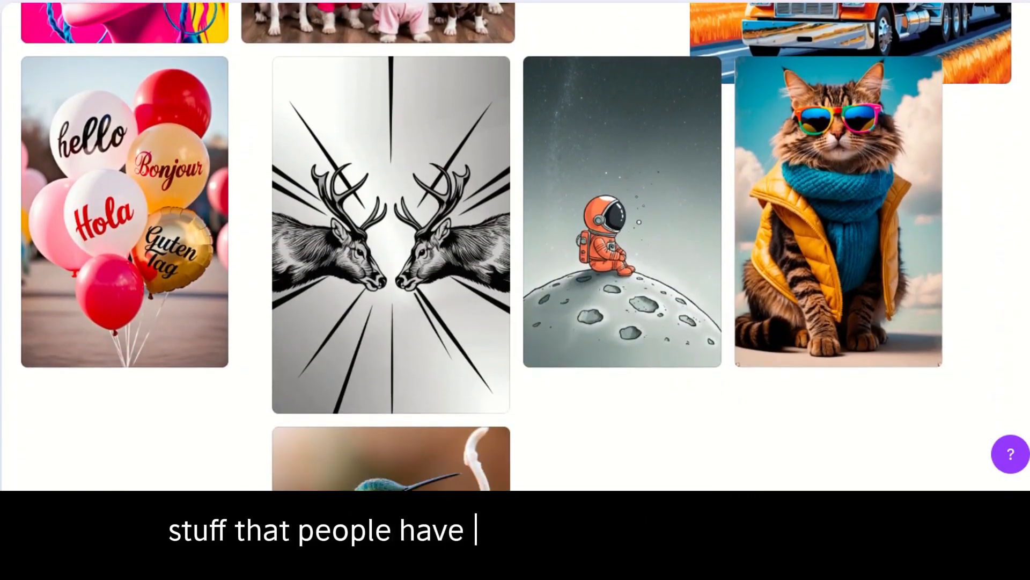
scroll(627, 172, "down", 4)
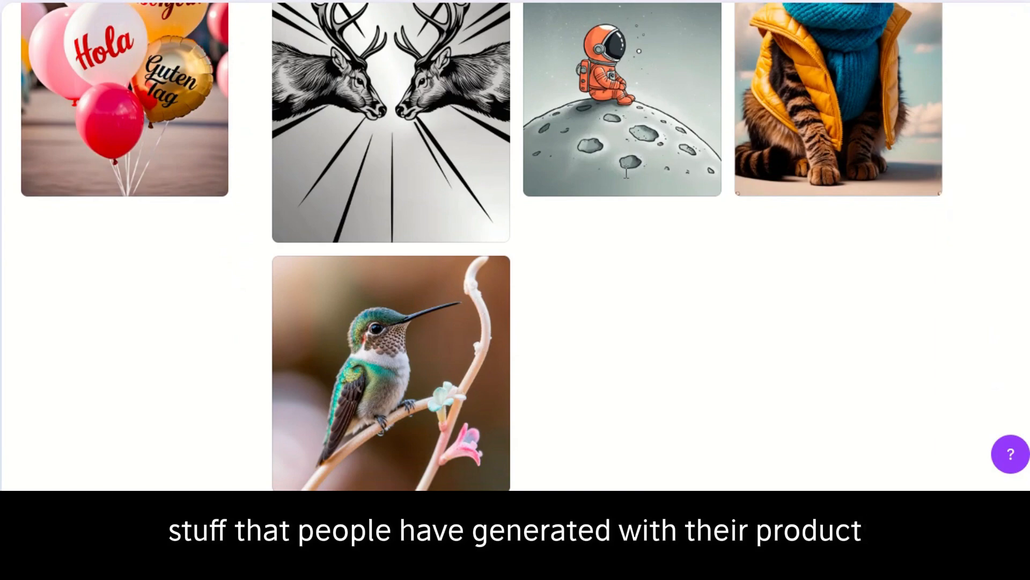
scroll(626, 172, "up", 12)
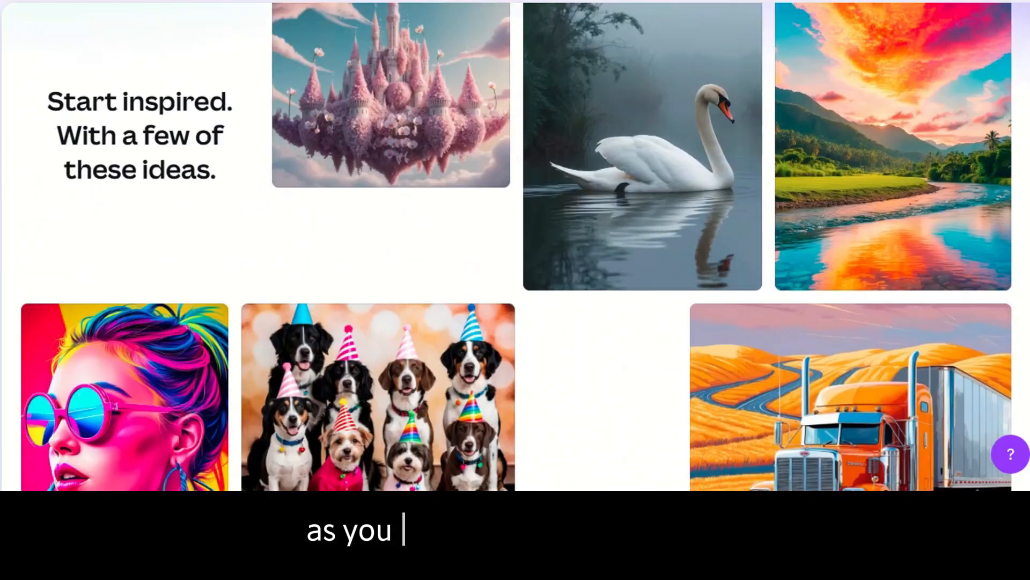
scroll(626, 171, "up", 8)
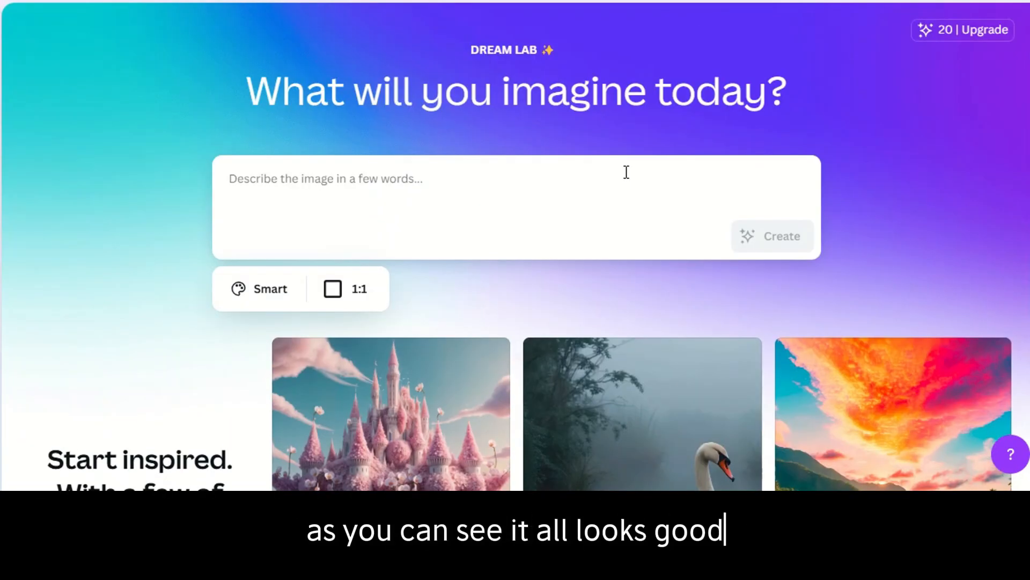
Generate images from the prompt "A very squirky bird sitting on a branch very sad but really colourful."
left_click(361, 181)
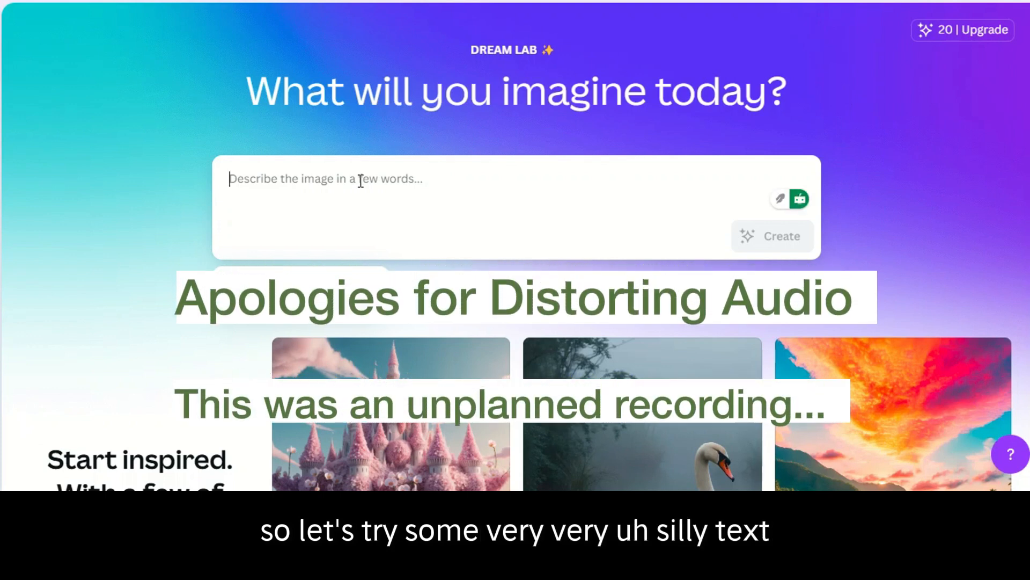
type("A")
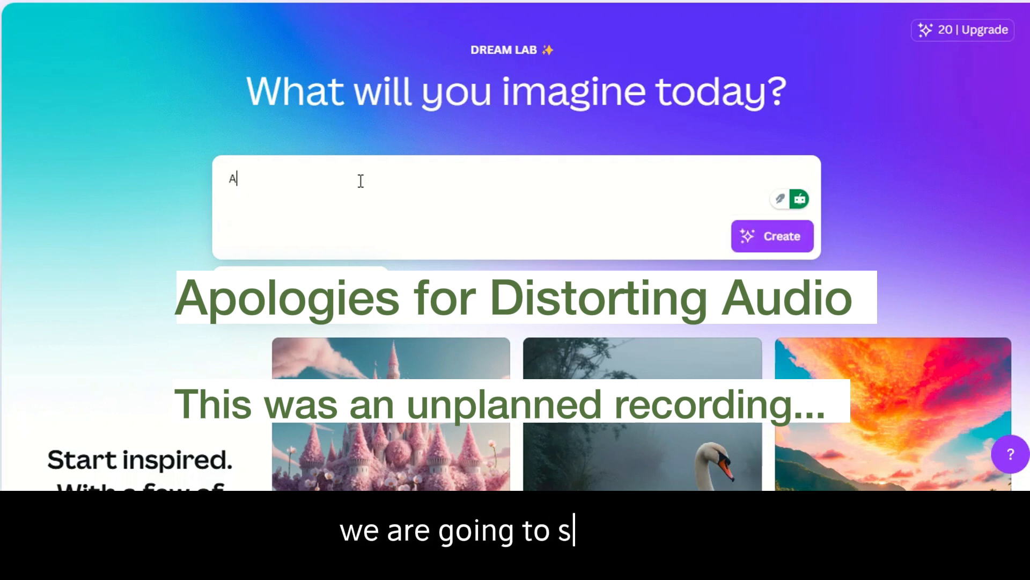
type(" very ")
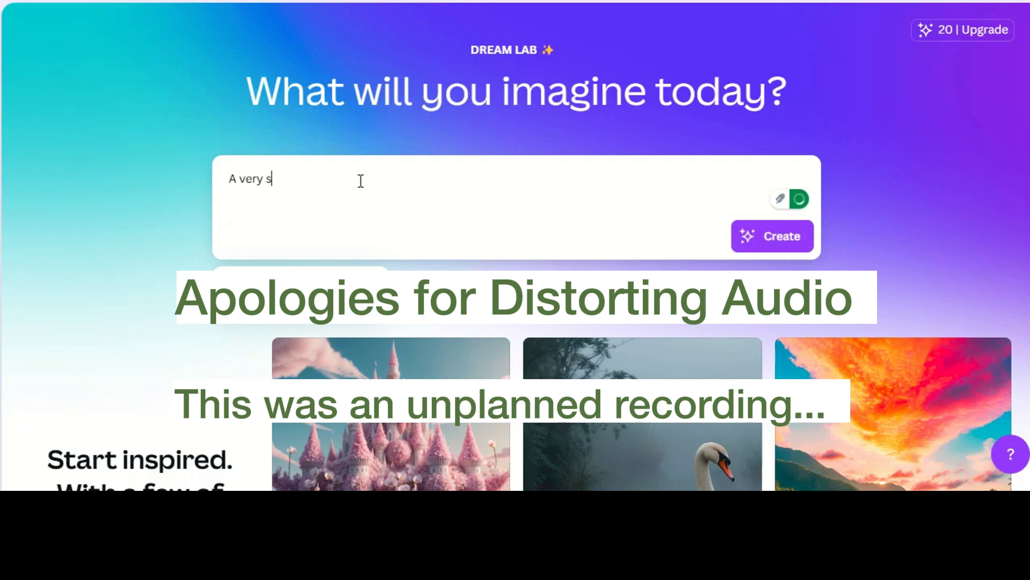
type("squirky bird s")
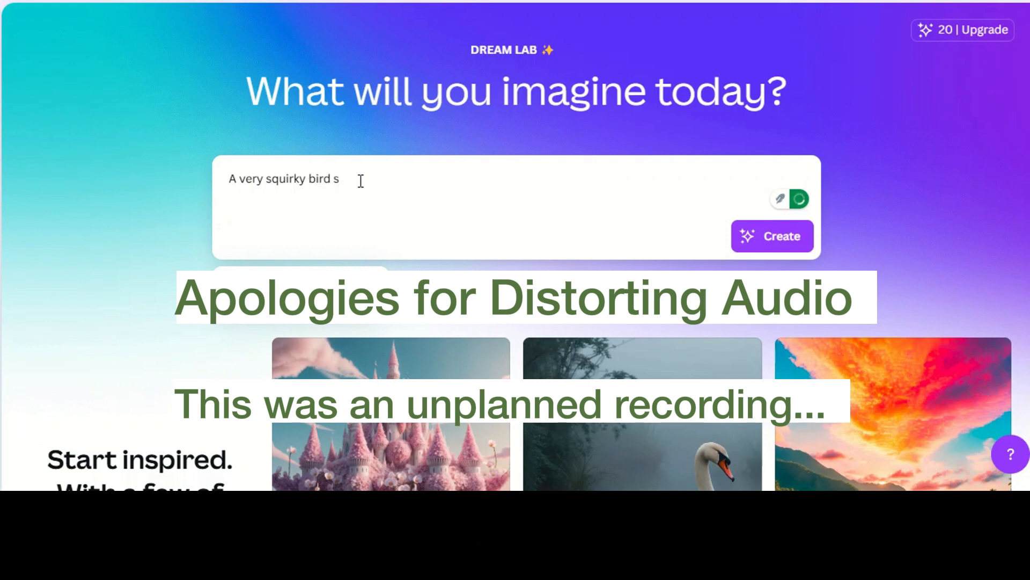
type("itting ")
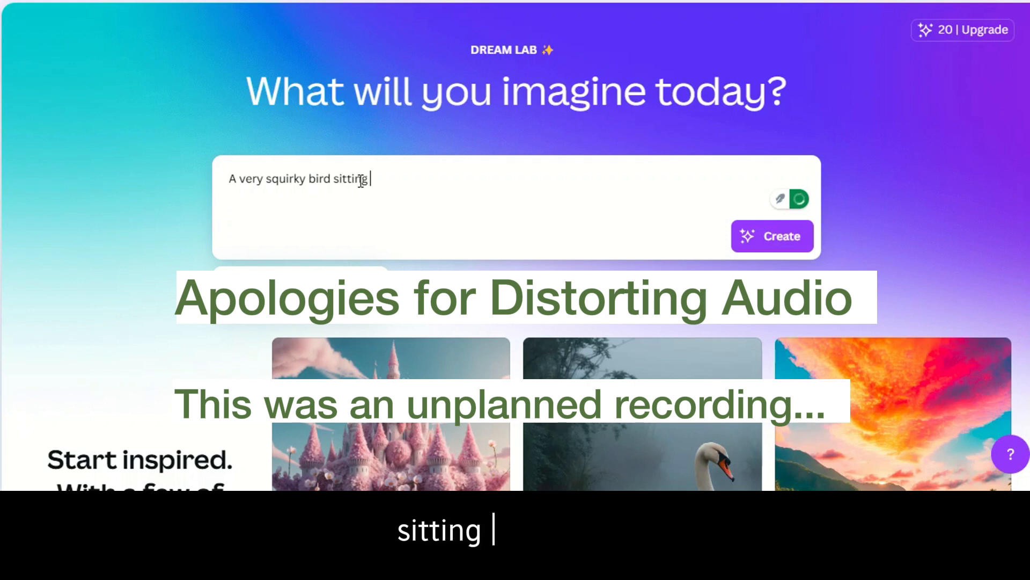
type("on a")
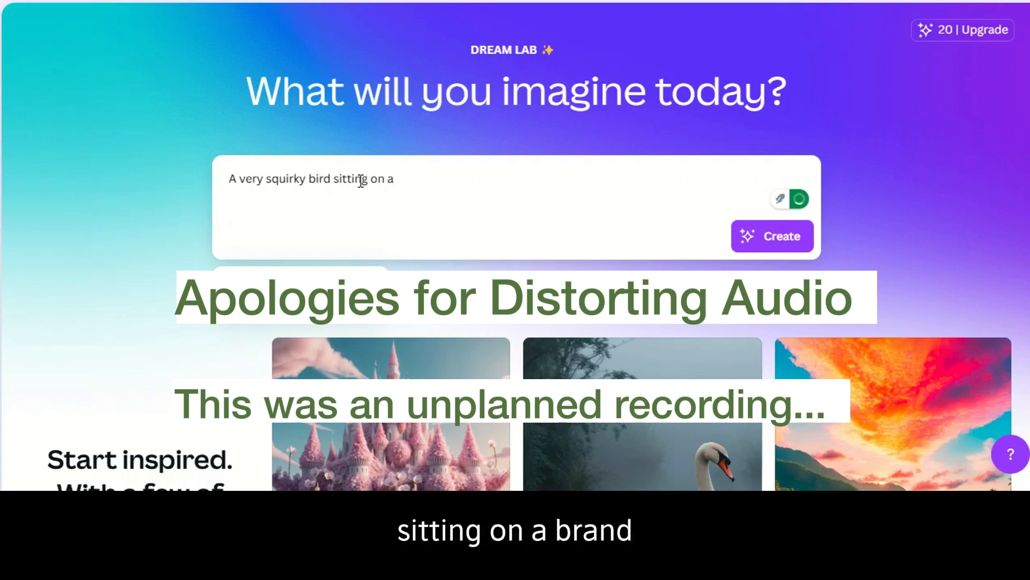
type(" branch ")
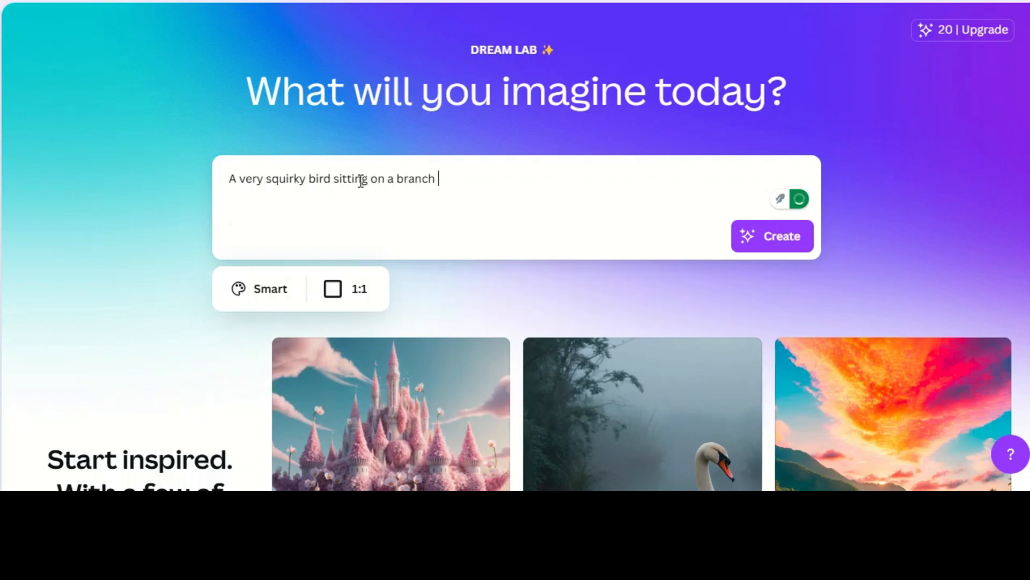
type("very sad but rea")
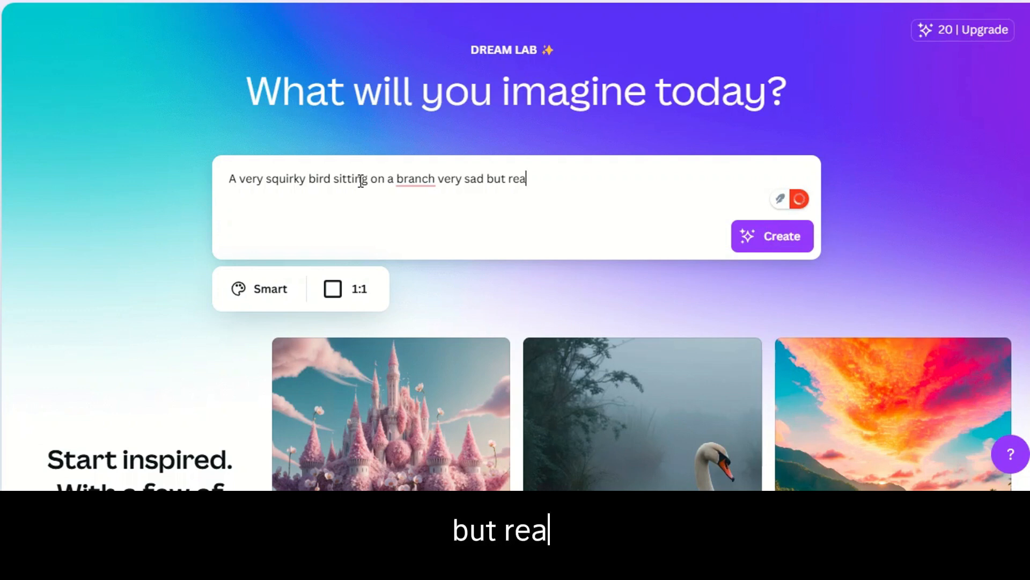
type("lly co")
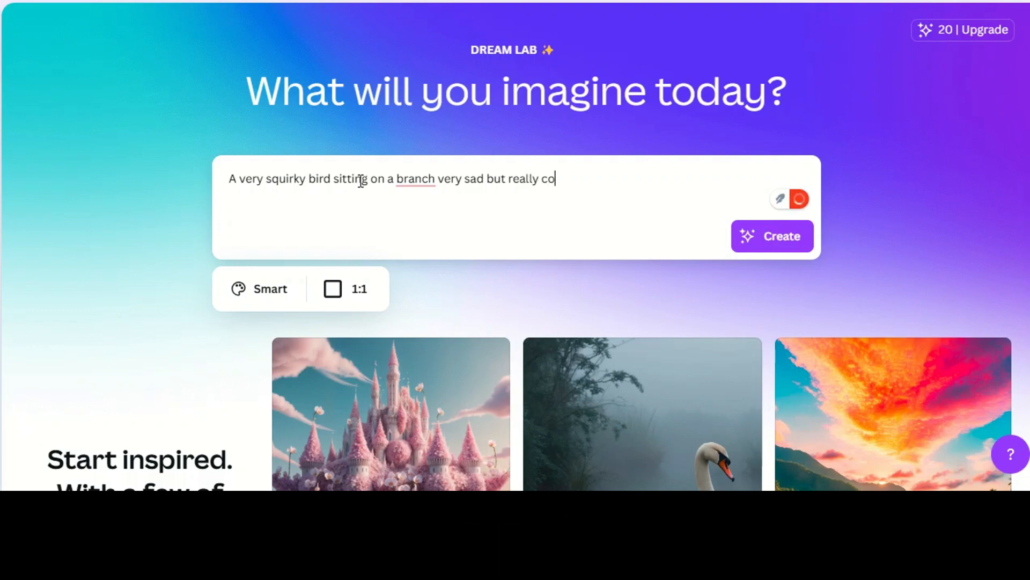
type("lourful.")
left_click(774, 239)
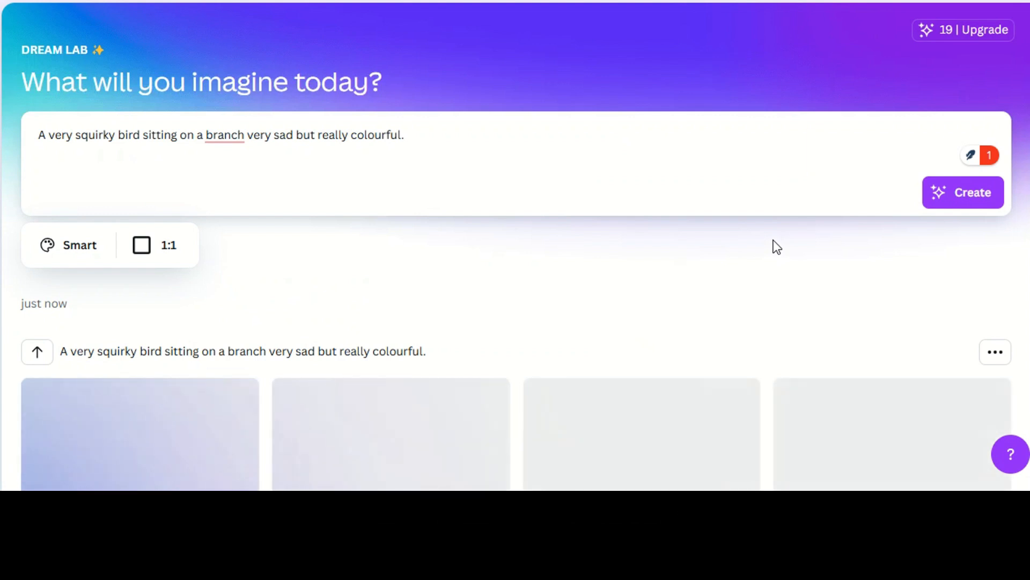
Examine the four generated bird images for quality and how well they match the prompt
scroll(774, 240, "down", 3)
scroll(774, 240, "down", 1)
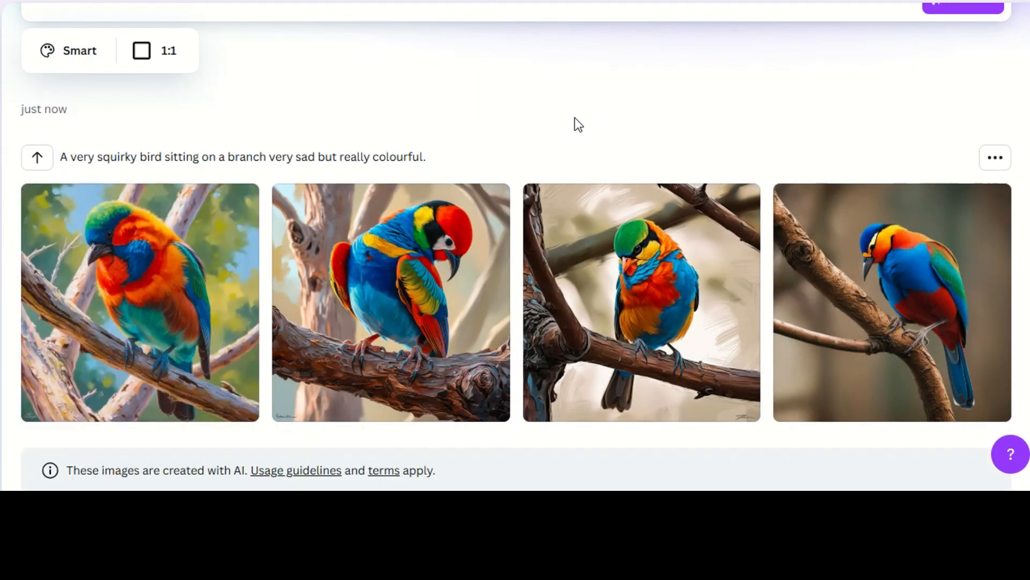
scroll(575, 117, "up", 1)
scroll(575, 117, "down", 2)
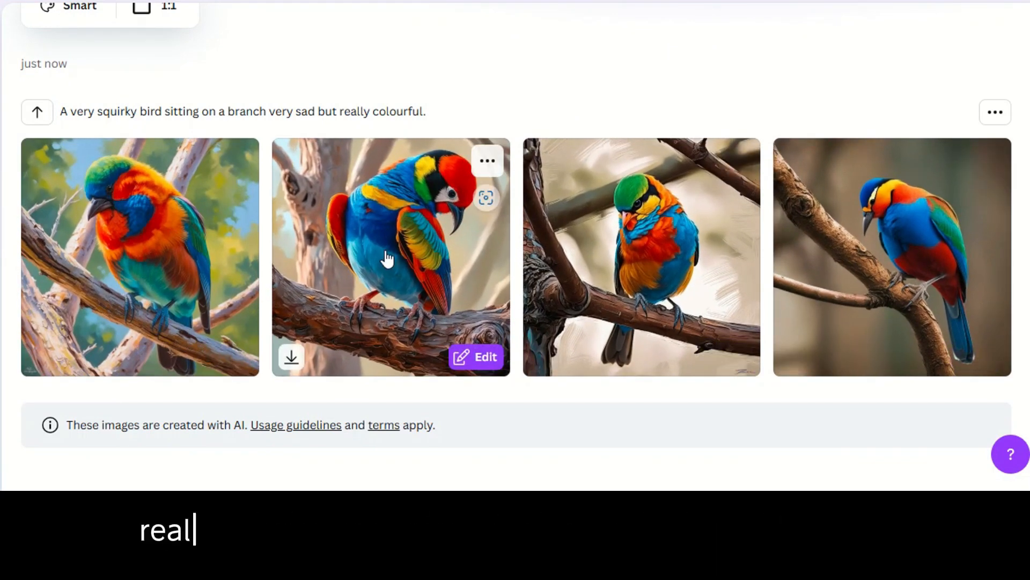
scroll(388, 259, "up", 4)
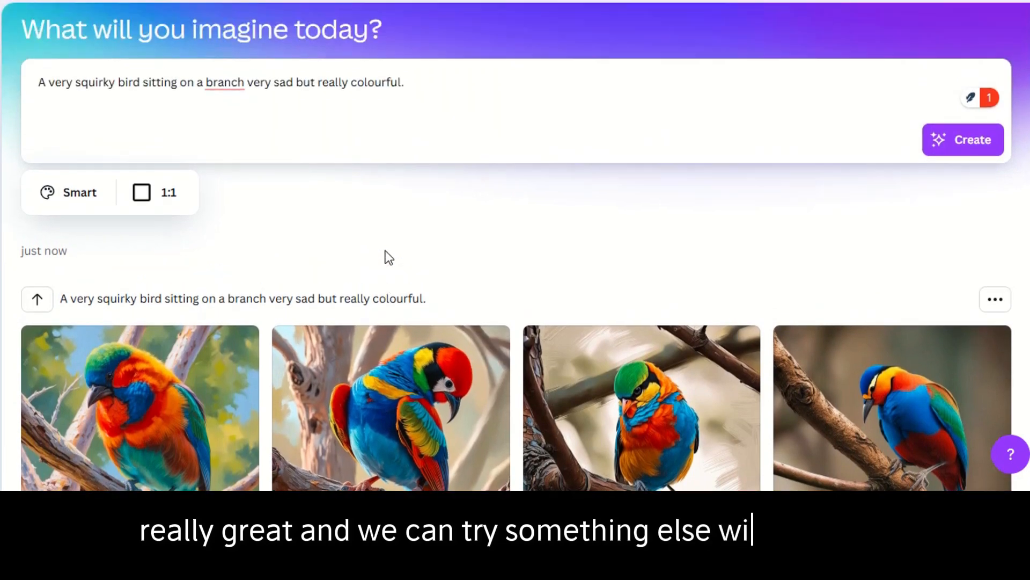
scroll(388, 258, "down", 3)
scroll(388, 258, "up", 4)
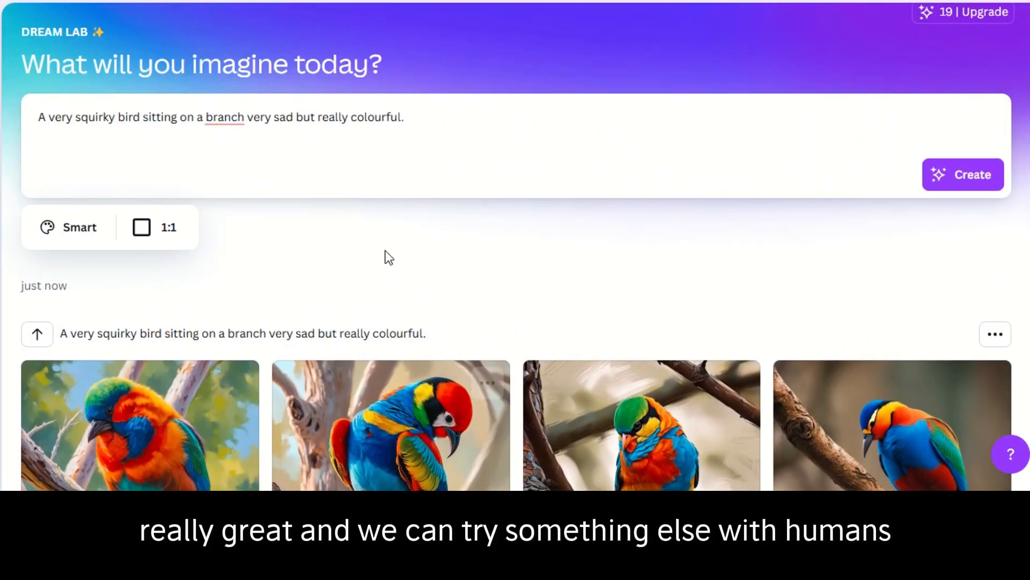
Clear the bird description from the image prompt
left_click(383, 119)
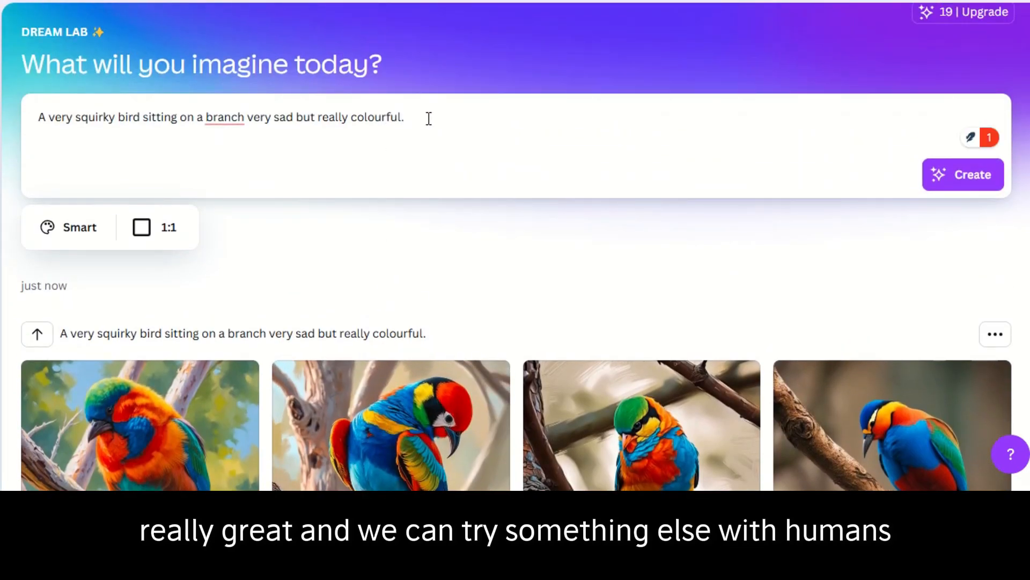
key("BackSpace")
key("BackSpace")
key("BackSpace")
key("BackSpace")
key("BackSpace")
key("BackSpace")
key("BackSpace")
key("BackSpace")
key("BackSpace")
key("BackSpace")
key("BackSpace")
key("BackSpace")
key("BackSpace")
key("BackSpace")
key("BackSpace")
key("BackSpace")
key("BackSpace")
key("BackSpace")
key("BackSpace")
key("BackSpace")
key("BackSpace")
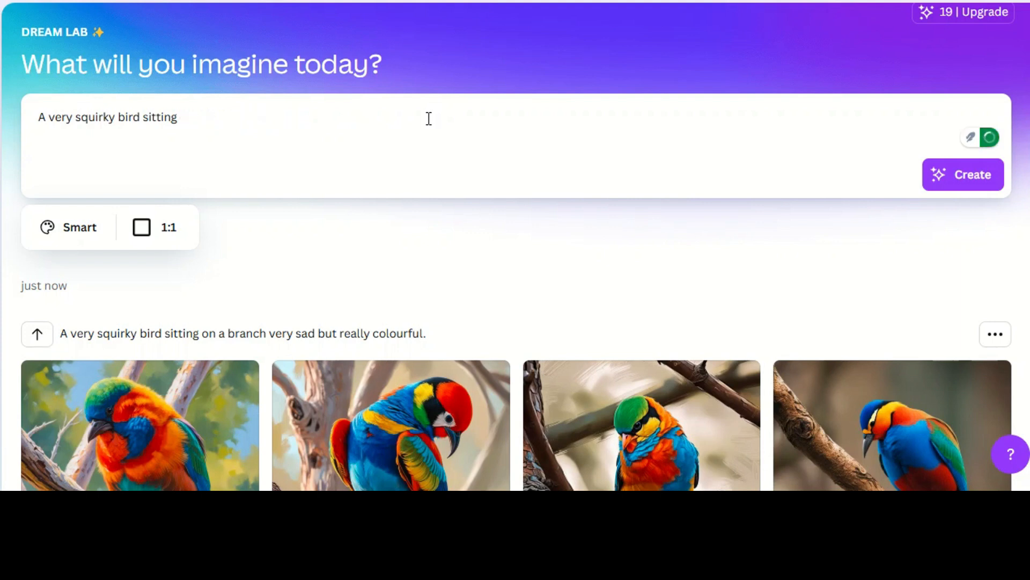
Write the image prompt "A very high-end super model studio shot, medium close-up, photorealistic, with a hat facing left."
type("A")
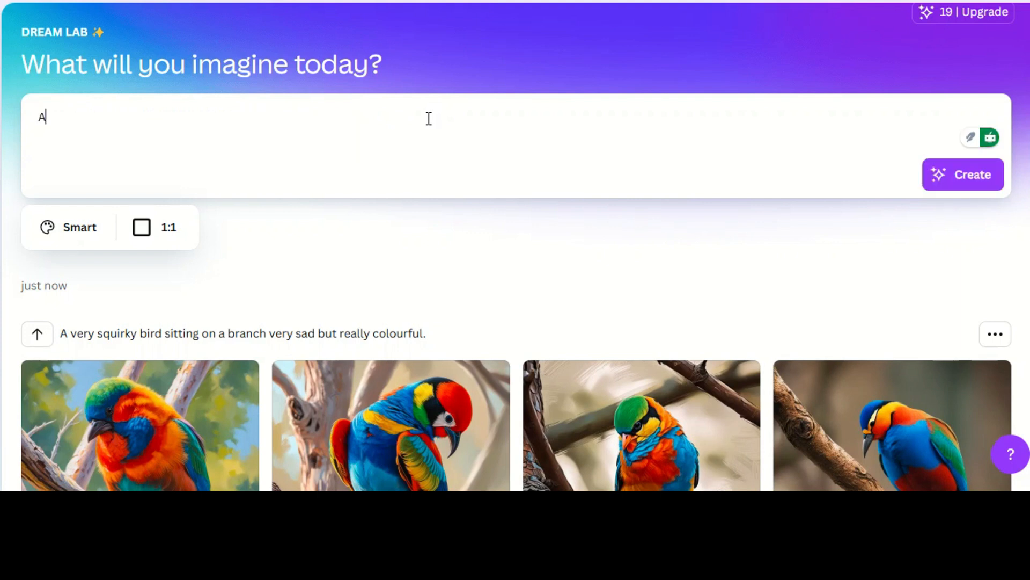
type(" very")
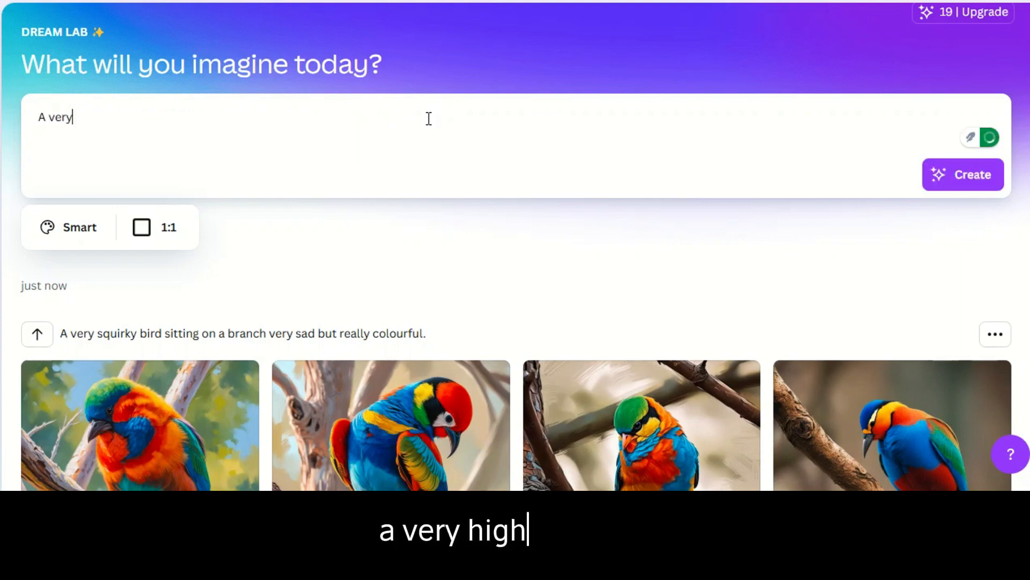
type(" high-end")
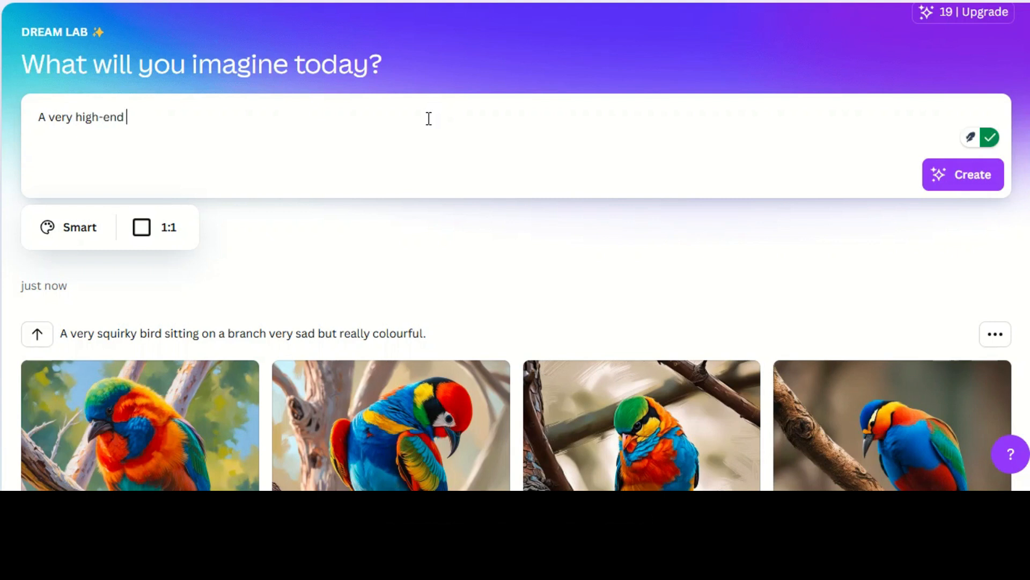
type(" super ")
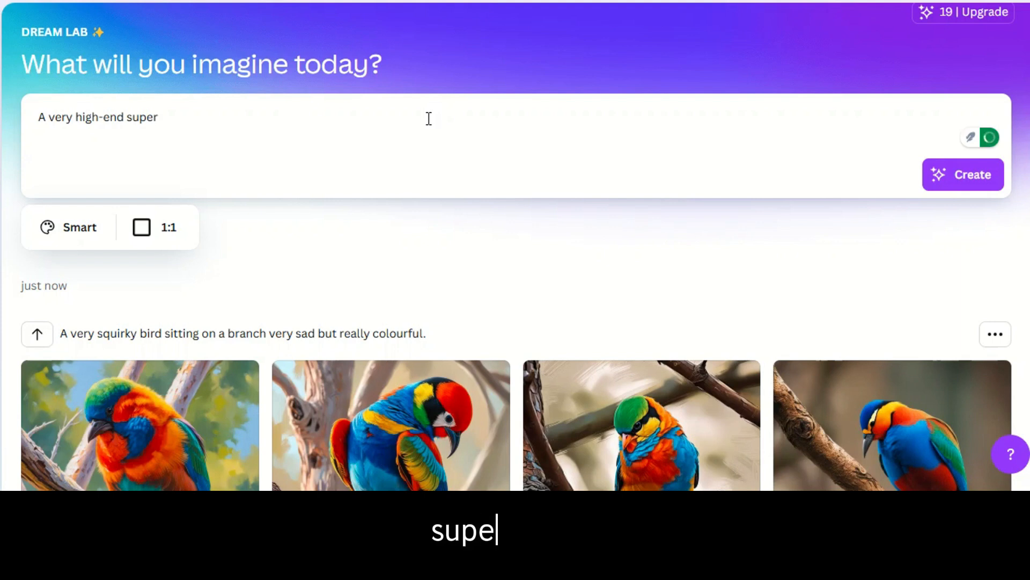
type("model ")
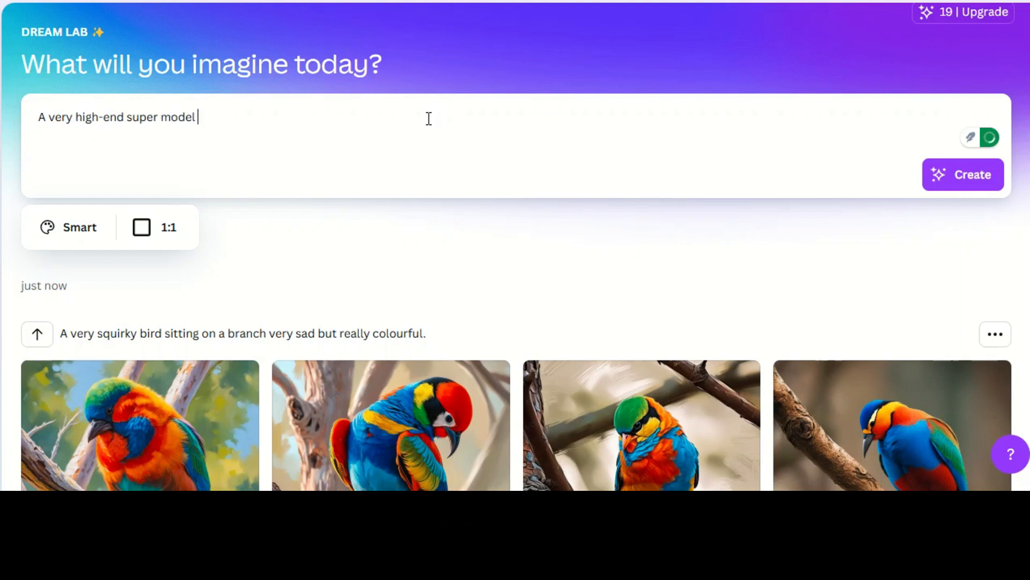
type("studio s")
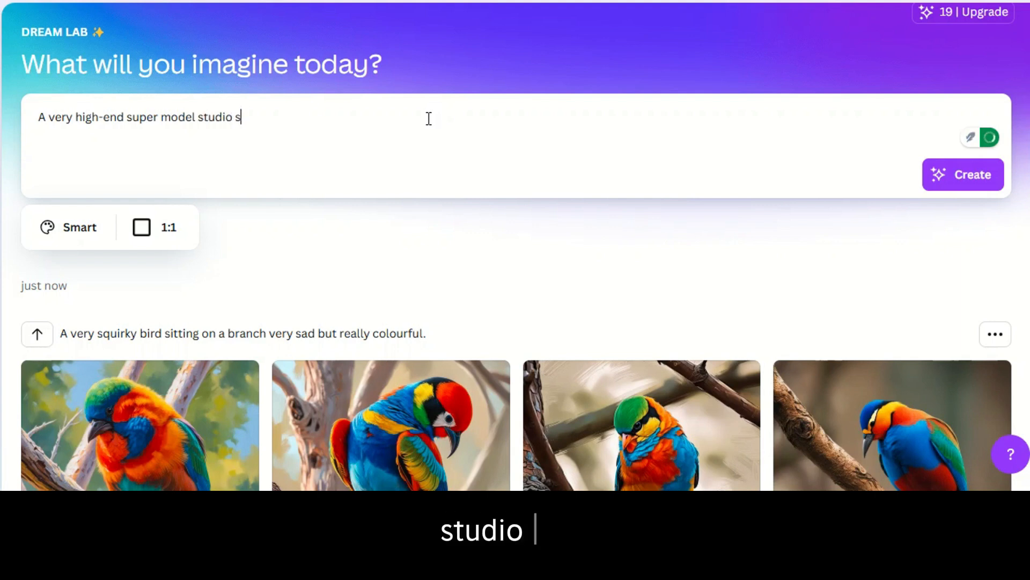
type("hot")
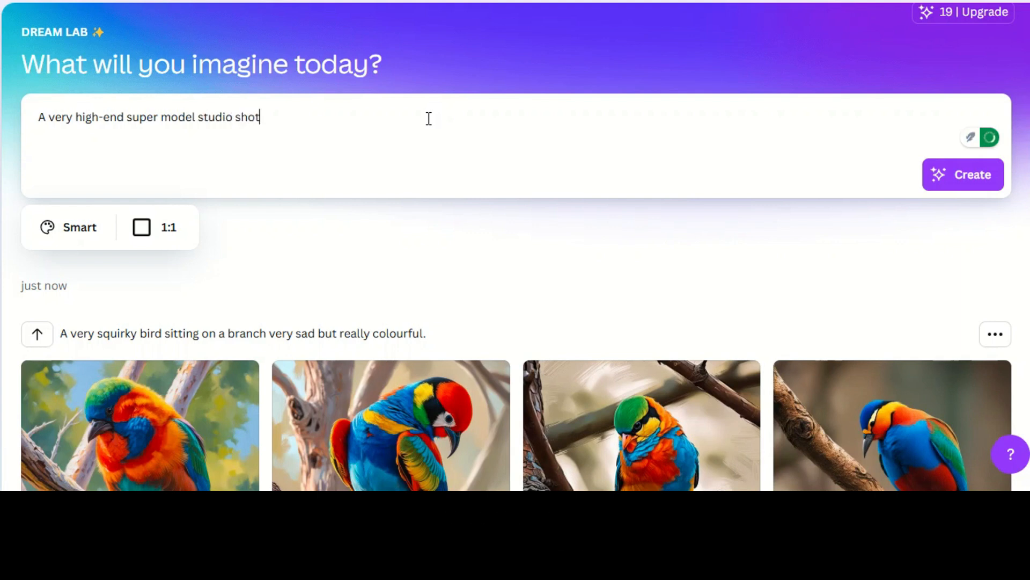
type(", medium cl")
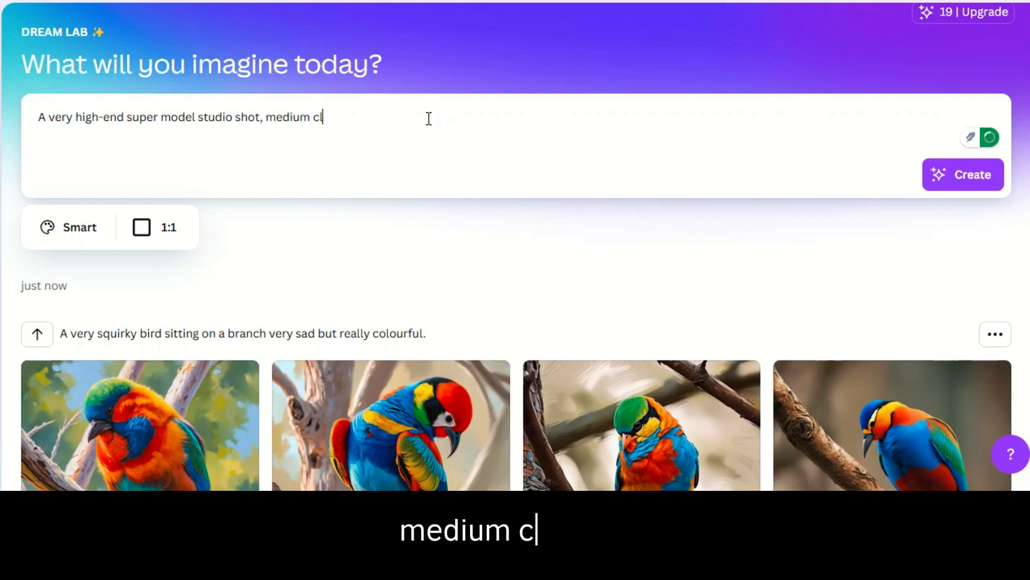
type("ose-up")
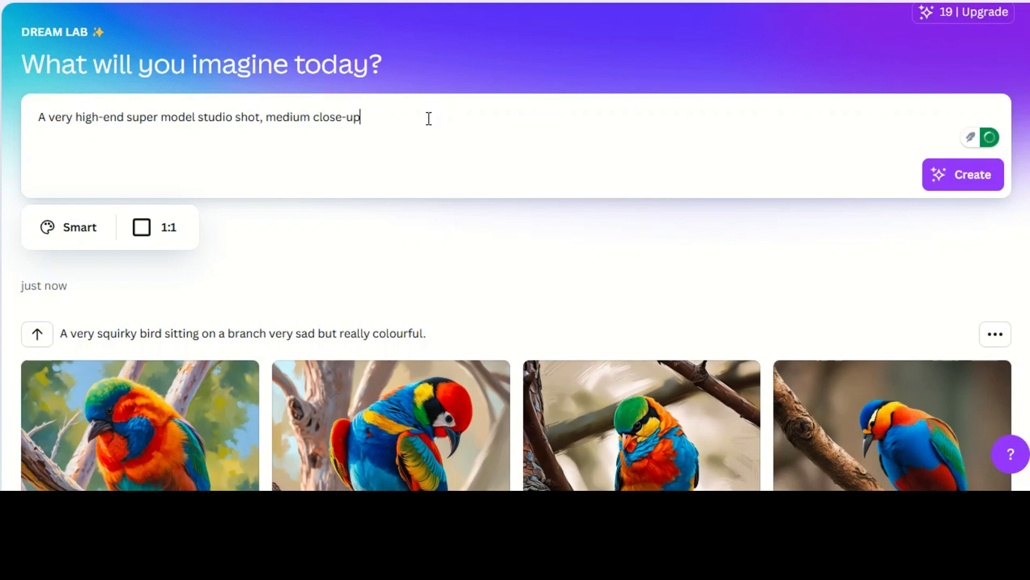
type(", photo")
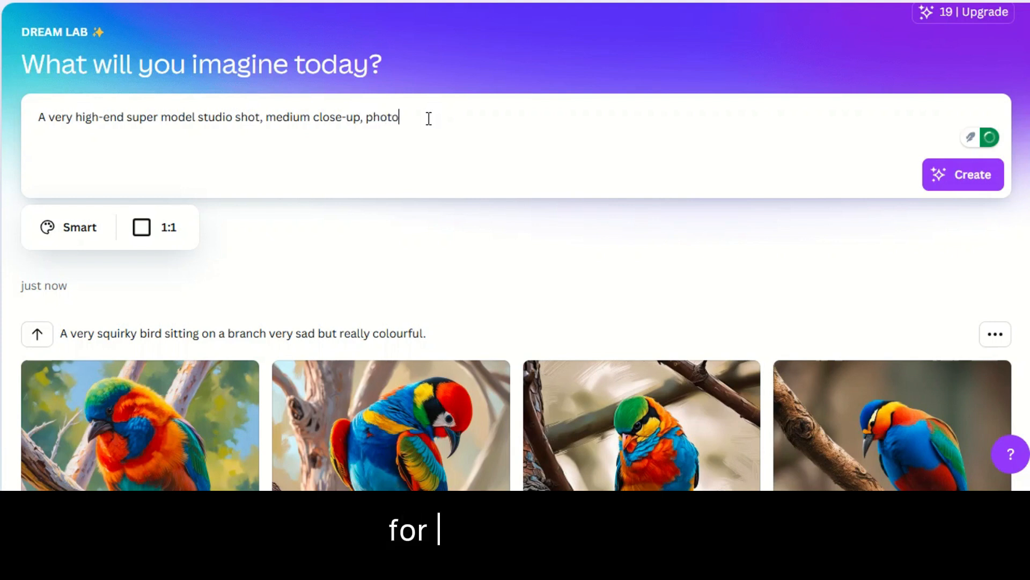
type("realist")
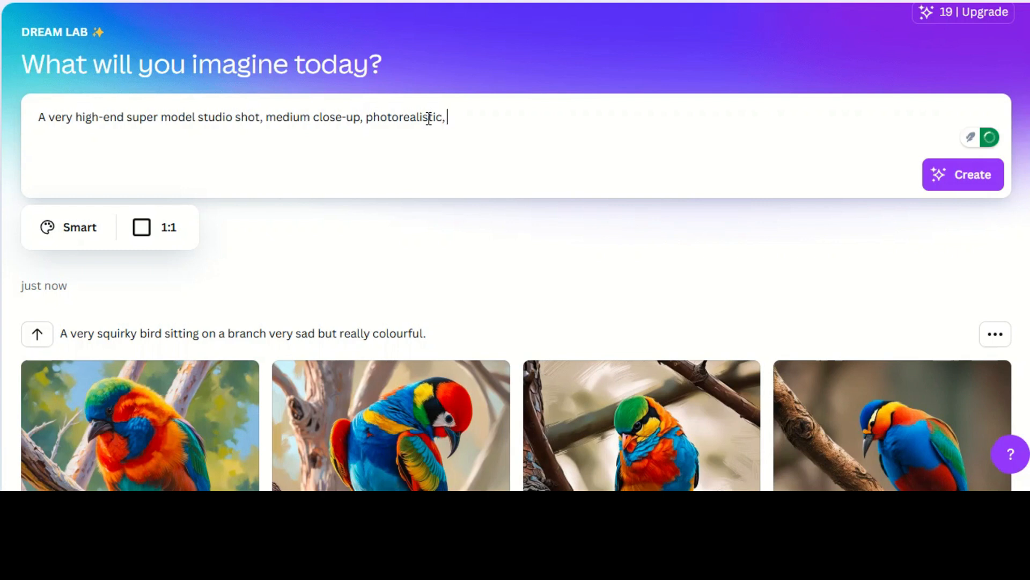
type("ic, with a ")
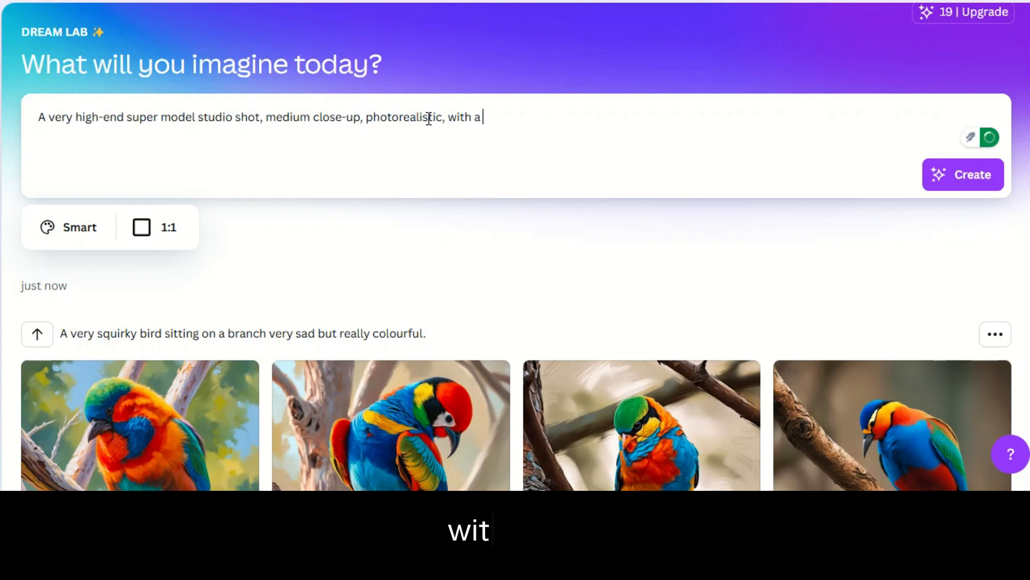
type("hat")
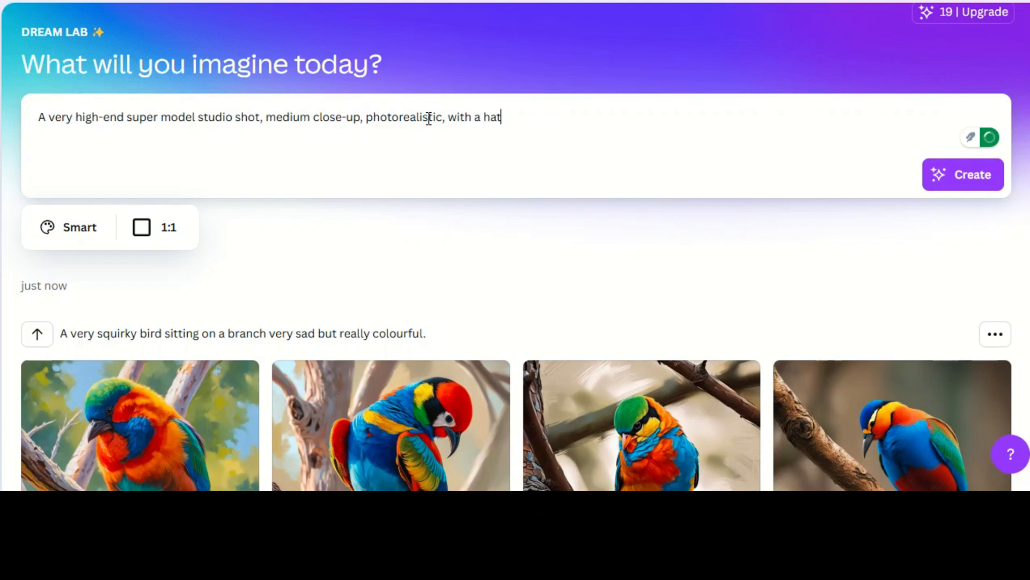
type(" facing")
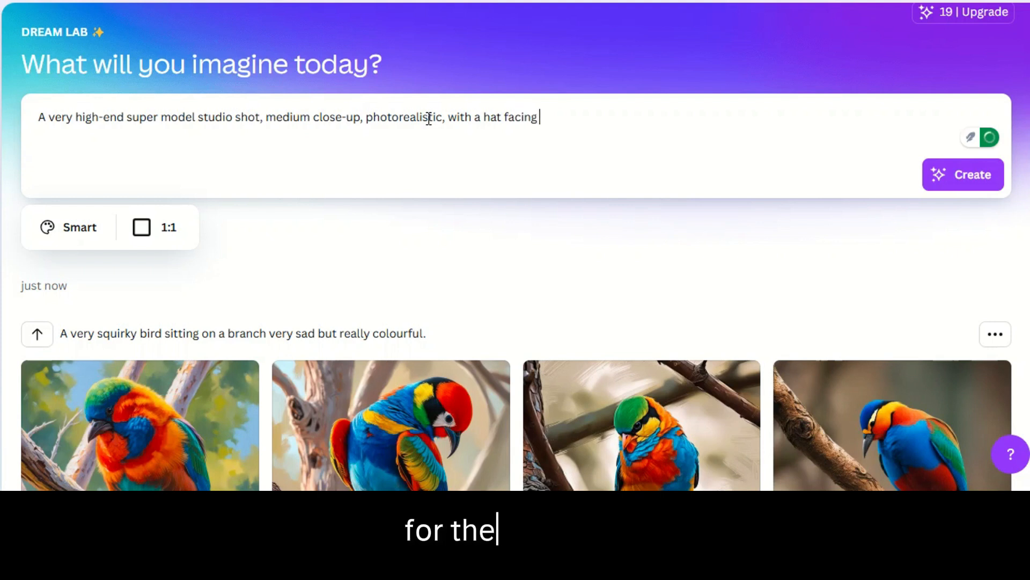
type(" left")
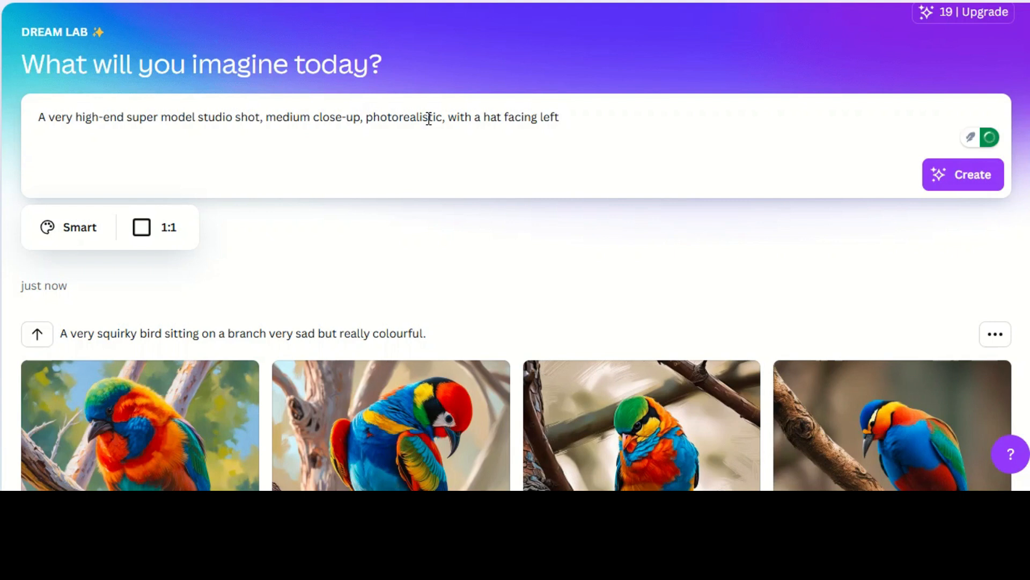
type(".")
Insert "african" before "super model" in the prompt and generate the images
key("Left")
key("Left")
key("Left")
key("Left")
key("Left")
key("Left")
key("Left")
key("Left")
key("Left")
key("Left")
key("Left")
key("Left")
key("Left")
key("Left")
key("Left")
key("Left")
key("Left")
key("Left")
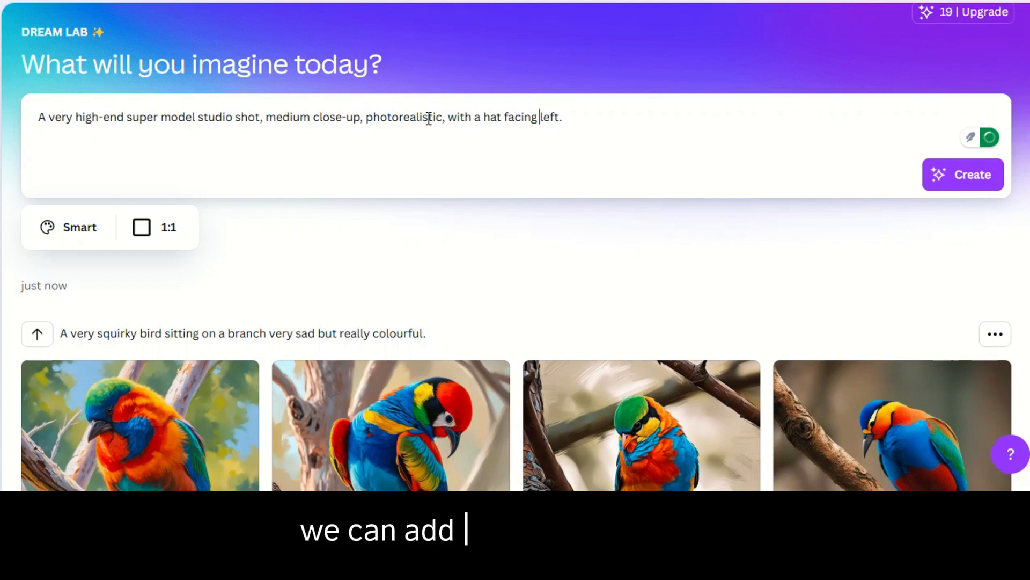
key("Left")
key("Left")
key("Left")
key("Left")
key("Left")
key("Left")
key("Left")
key("Left")
key("Left")
key("Left")
key("Left")
key("Left")
key("Left")
key("Left")
key("Left")
key("Left")
key("Left")
key("Left")
key("Left")
key("Left")
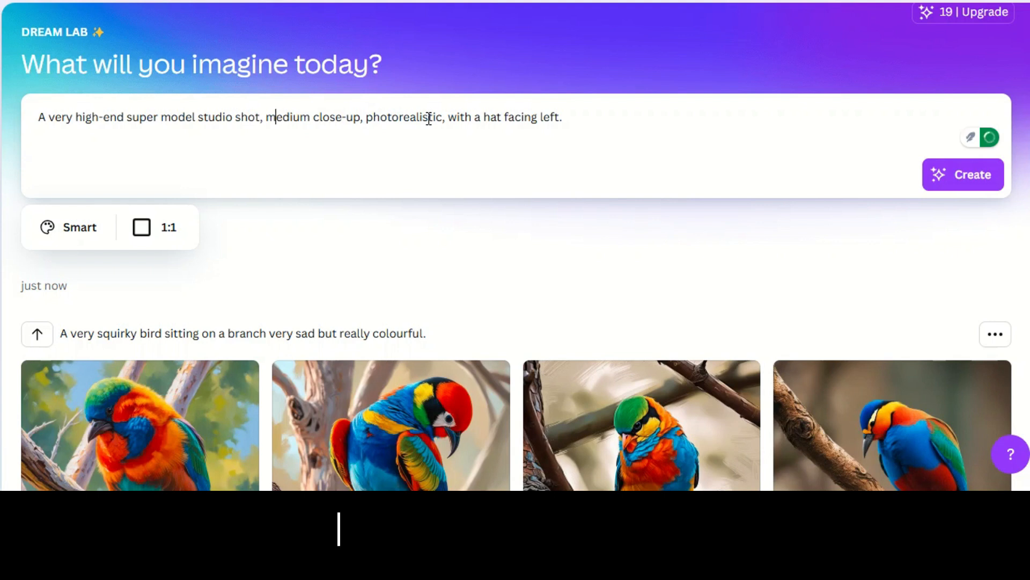
key("Left")
key("Left")
key("Left")
key("Left")
key("Left")
key("Left")
key("Left")
key("Left")
key("Left")
key("Left")
key("Left")
key("Left")
key("Left")
key("Left")
key("Left")
key("Left")
key("Left")
key("Left")
key("Left")
key("Left")
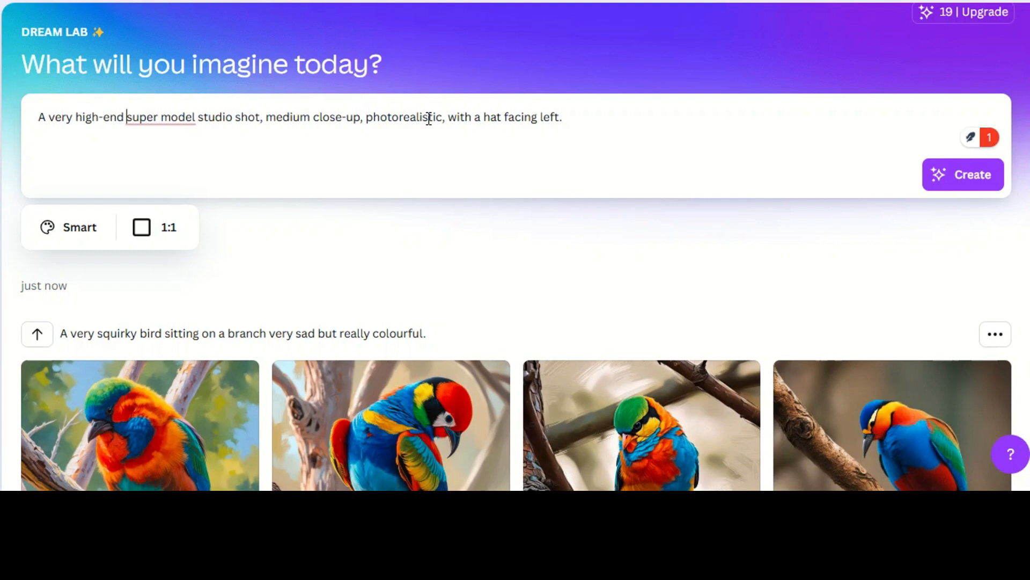
type("african")
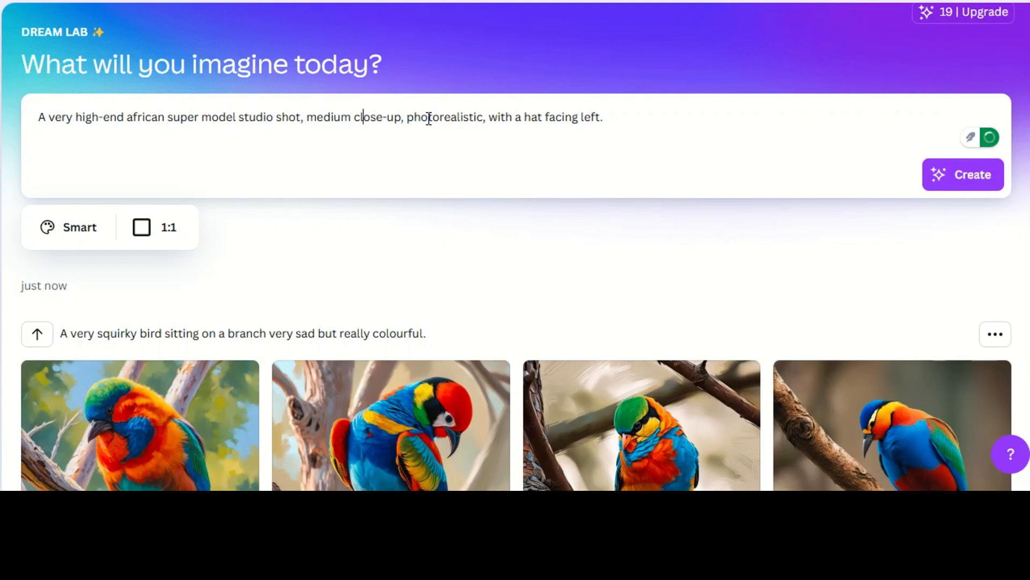
left_click(430, 119)
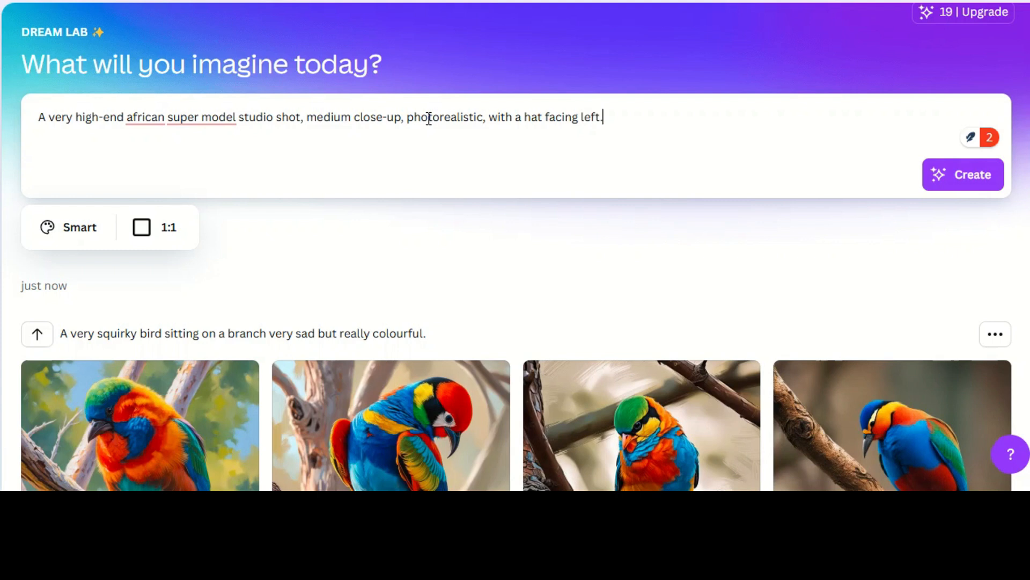
left_click(974, 181)
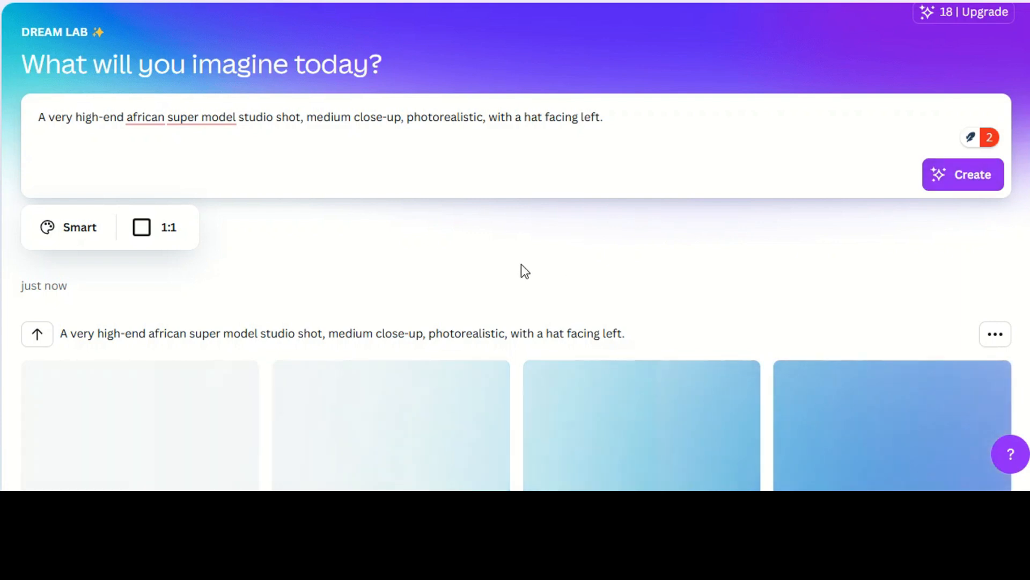
Examine the four generated supermodel studio shots for realism and how well they match the prompt
scroll(514, 268, "down", 3)
scroll(514, 266, "down", 1)
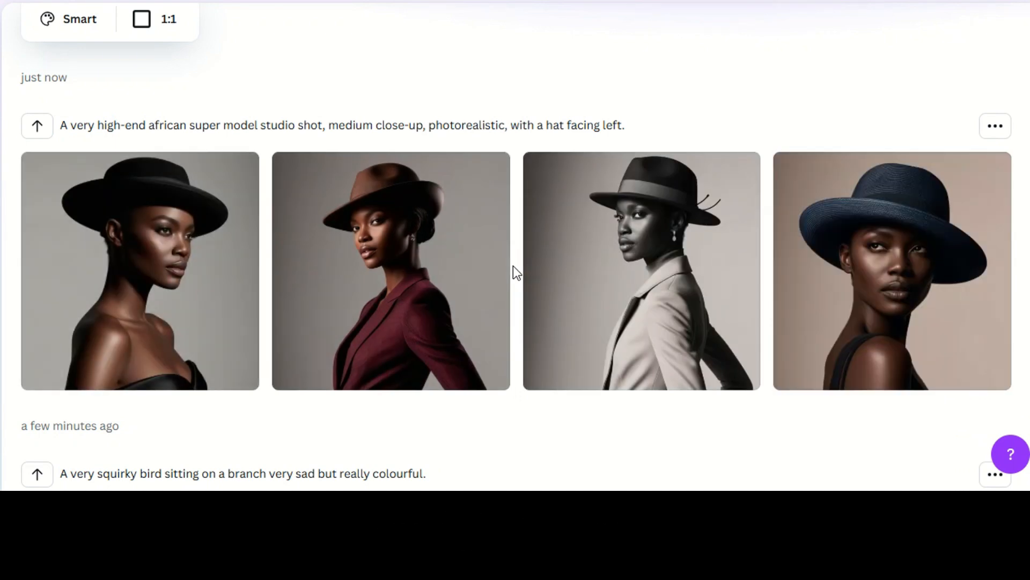
scroll(406, 227, "down", 3)
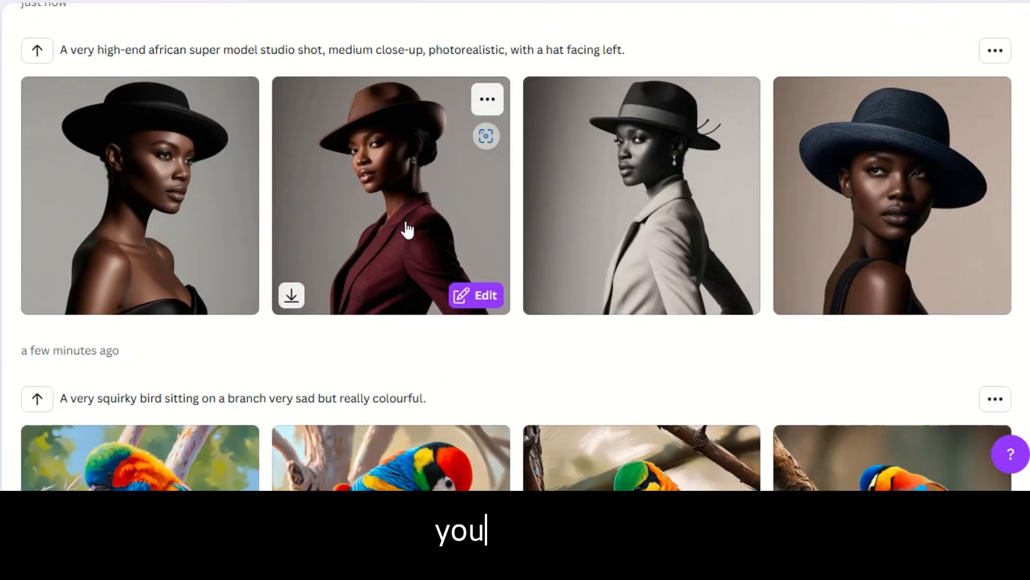
scroll(407, 228, "up", 2)
scroll(407, 228, "down", 3)
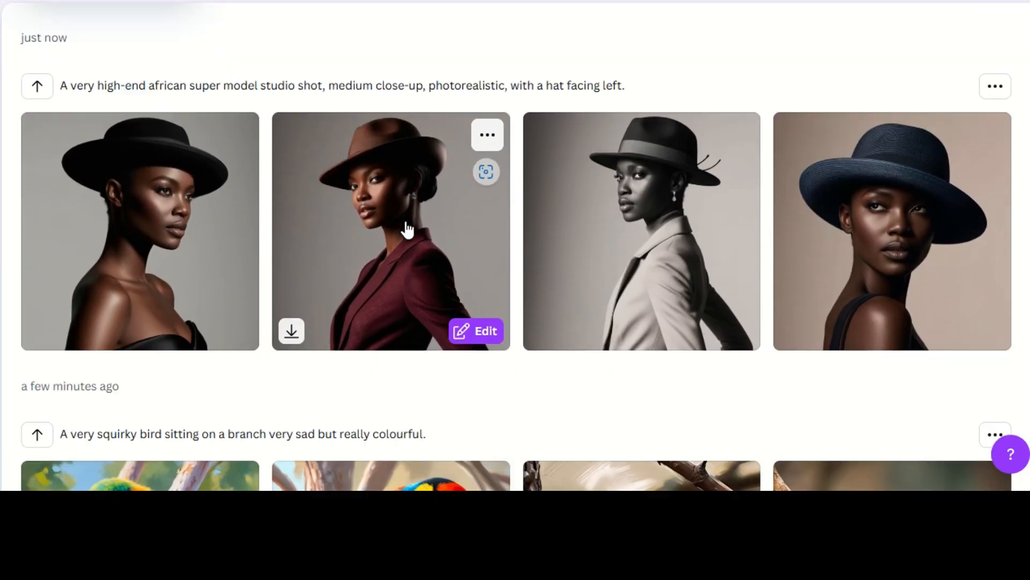
scroll(406, 228, "down", 3)
scroll(407, 226, "up", 6)
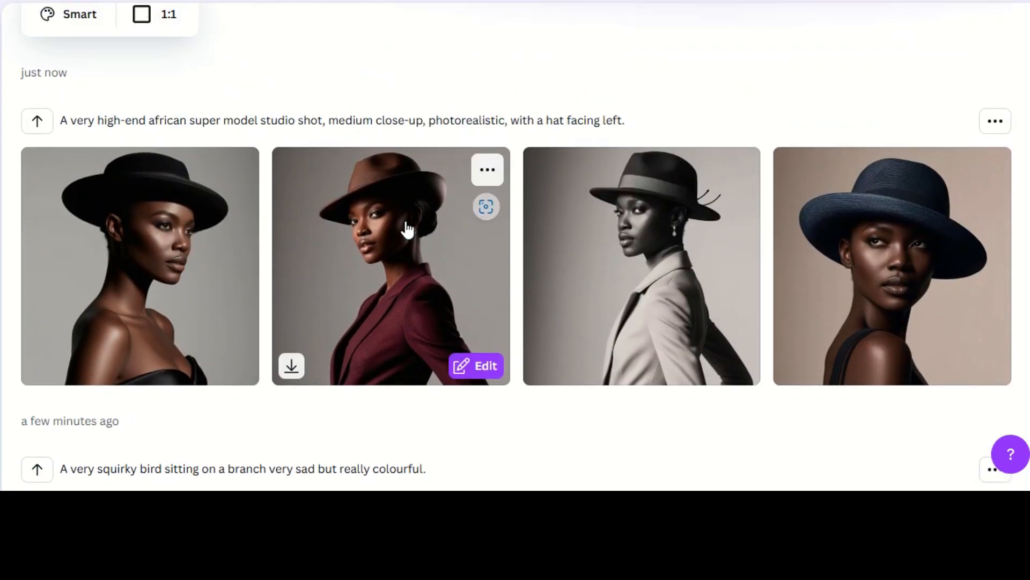
scroll(406, 228, "down", 1)
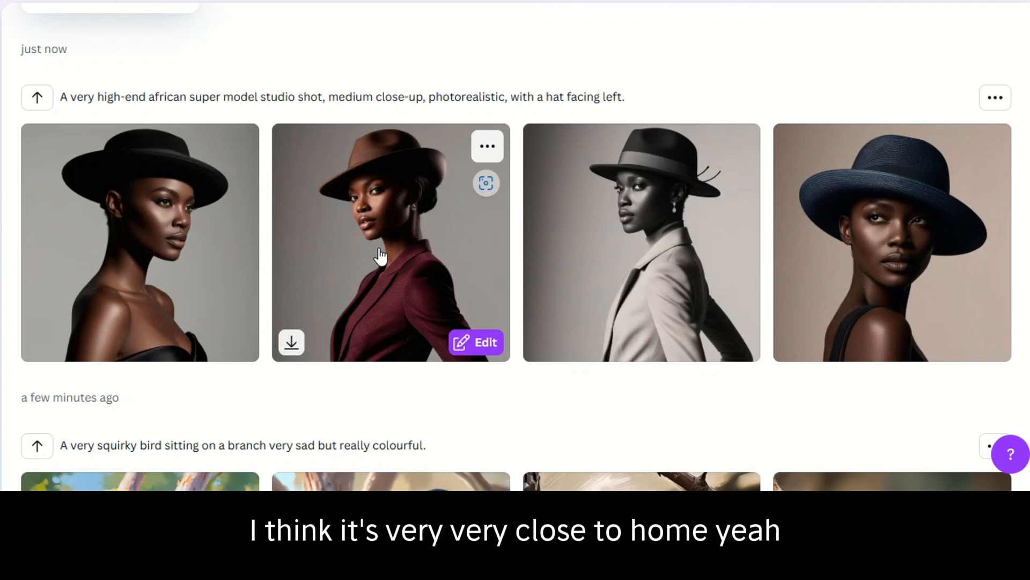
scroll(380, 257, "up", 5)
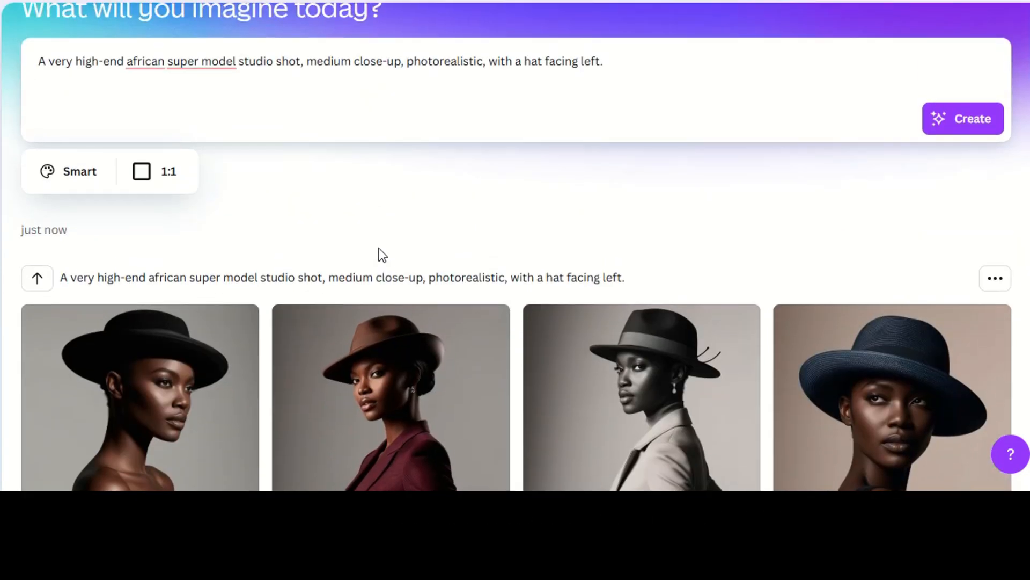